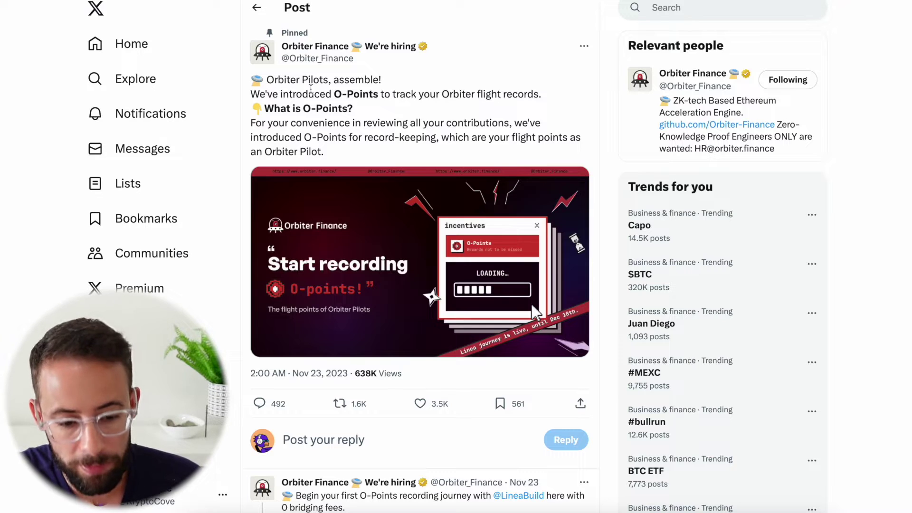
# Read the pinned Orbiter Finance post, highlighting the O-Points mention and the "What is O-Points?" heading.
pyautogui.moveTo(334, 96); pyautogui.dragTo(378, 98)
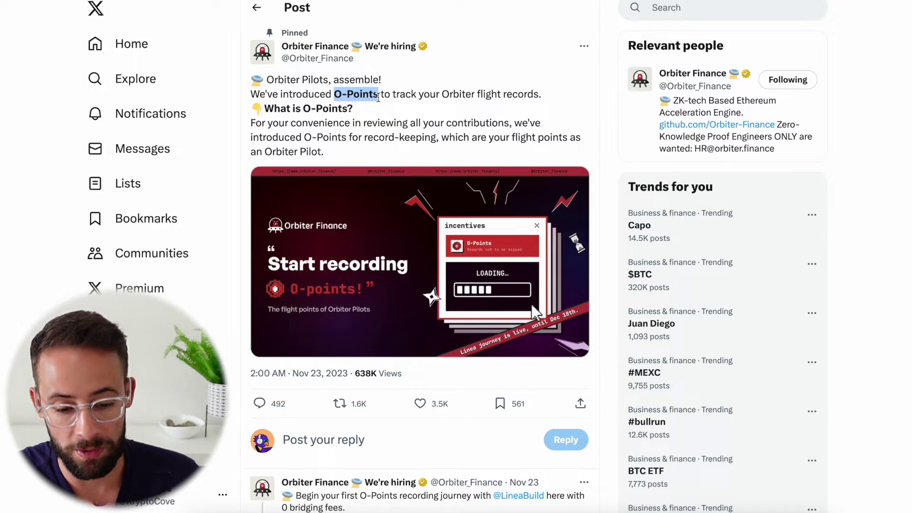
pyautogui.click(418, 111)
pyautogui.moveTo(364, 114); pyautogui.dragTo(264, 109)
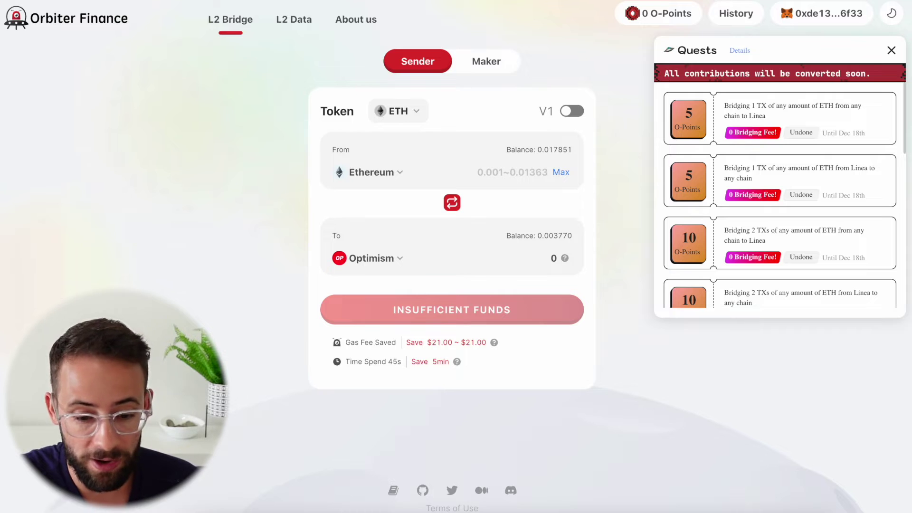
# Open the wallet's bridging history and look through its second page of past transactions.
pyautogui.click(742, 16)
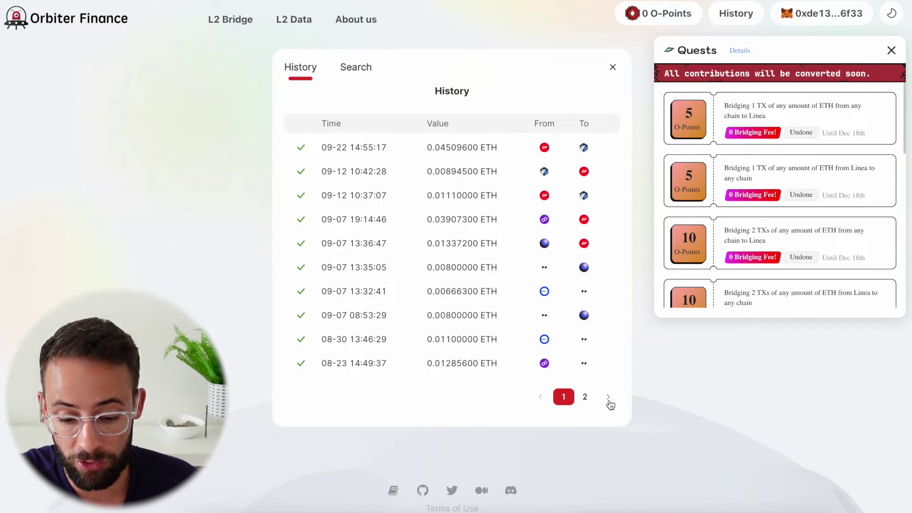
pyautogui.click(585, 397)
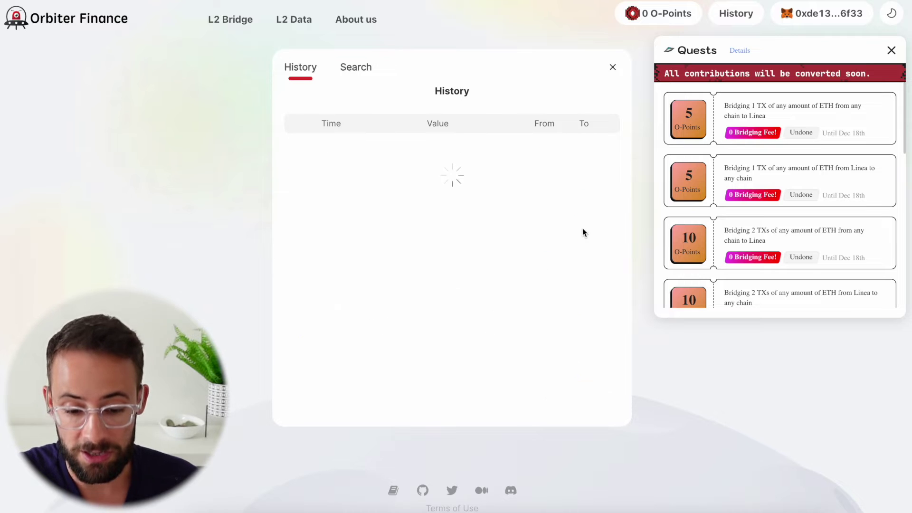
pyautogui.click(564, 184)
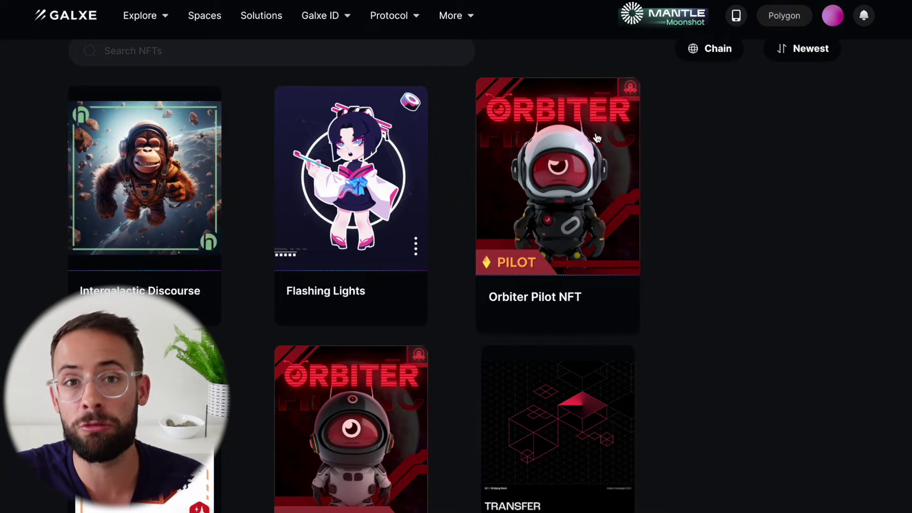
# Look over the Orbiter Pilot NFTs in the Galxe NFT collection.
pyautogui.scroll(-1, 594, 161)
pyautogui.scroll(1, 599, 189)
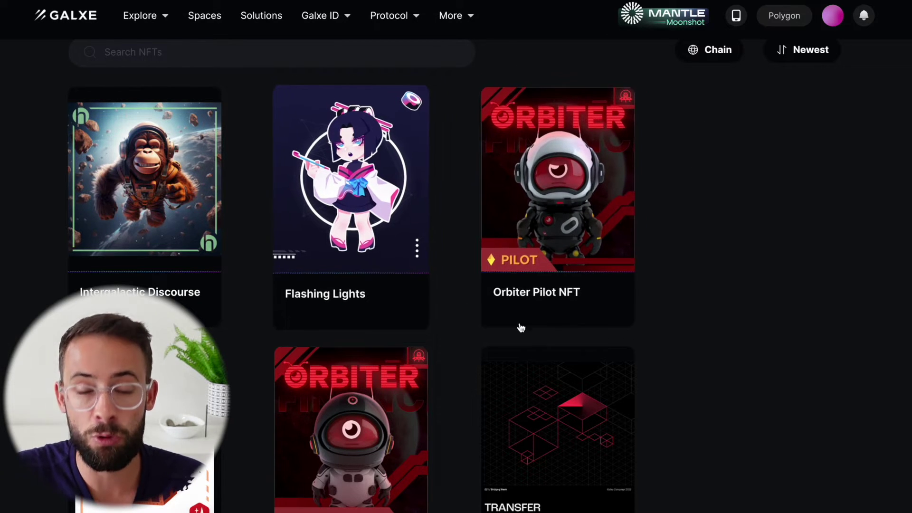
pyautogui.scroll(1, 565, 181)
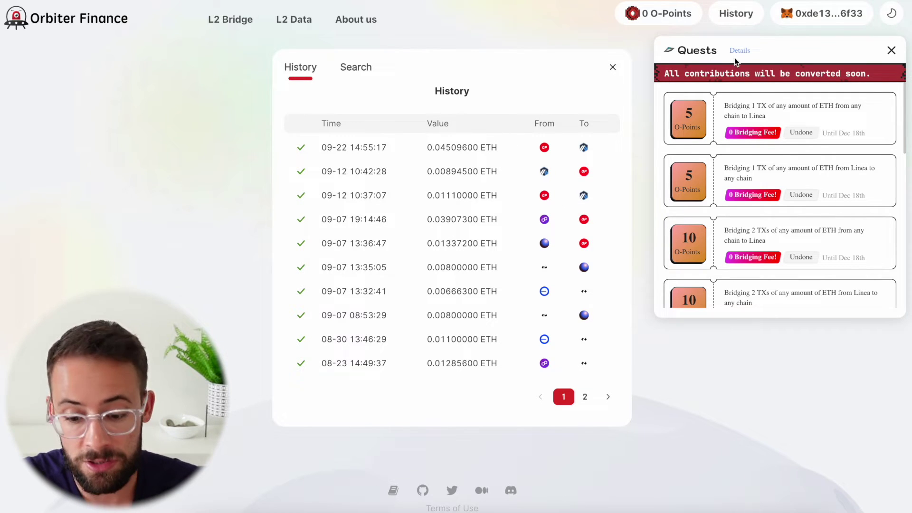
# Examine the Linea quests for their O-Points rewards, required number of ETH bridge transactions and deadlines.
pyautogui.scroll(-4, 828, 204)
pyautogui.scroll(3, 828, 203)
pyautogui.scroll(1, 747, 94)
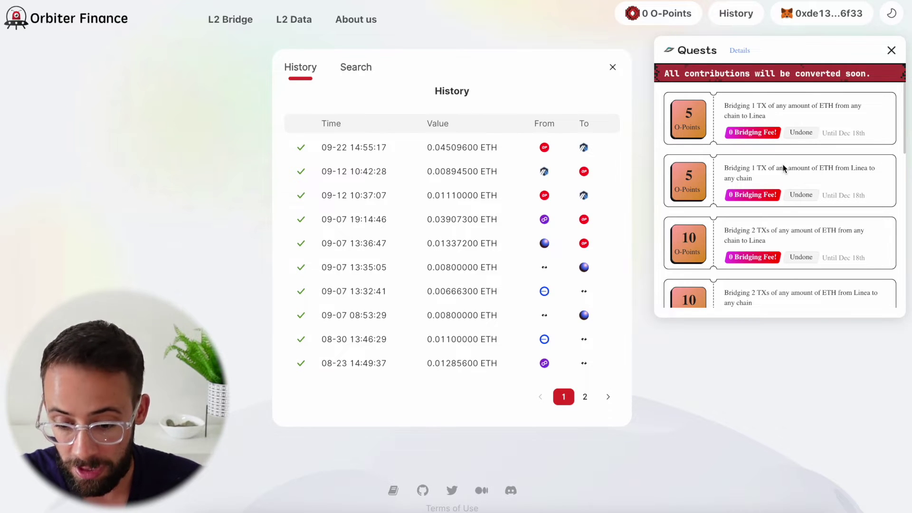
pyautogui.scroll(-1, 784, 168)
pyautogui.scroll(1, 794, 140)
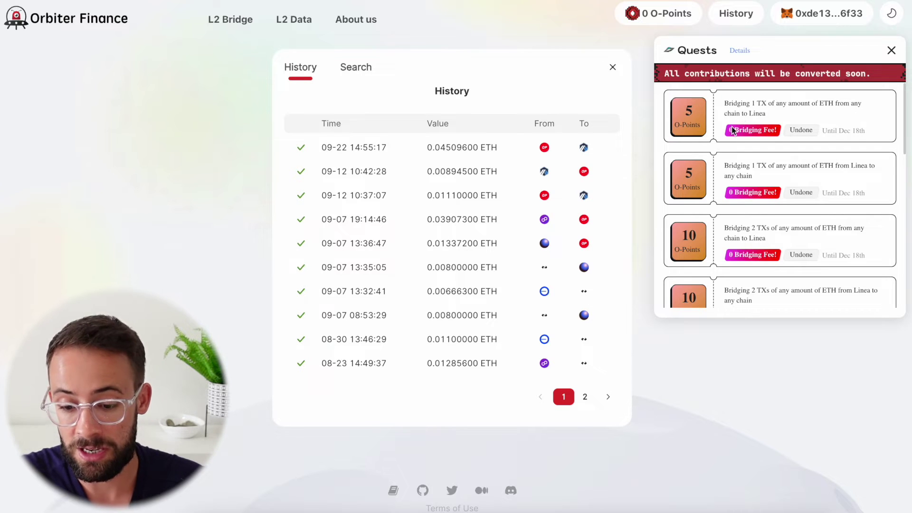
pyautogui.scroll(-2, 779, 172)
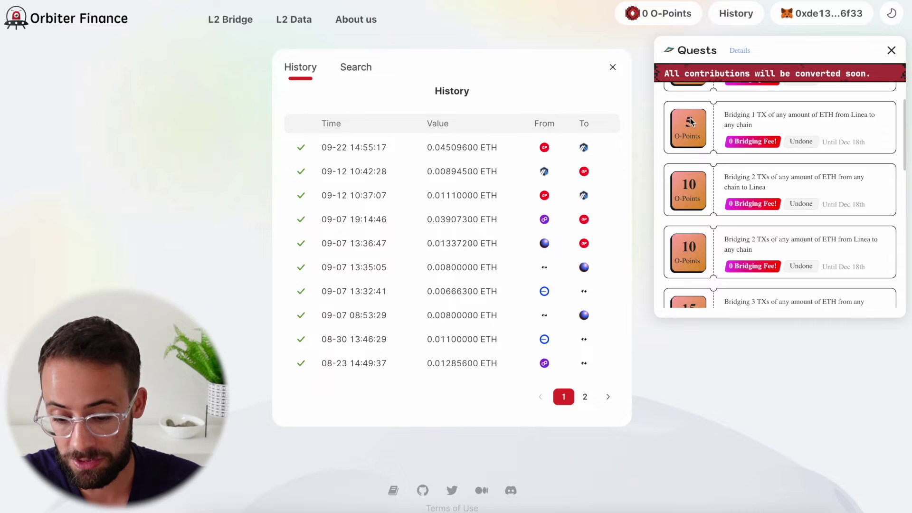
pyautogui.scroll(-4, 743, 227)
pyautogui.scroll(-4, 741, 228)
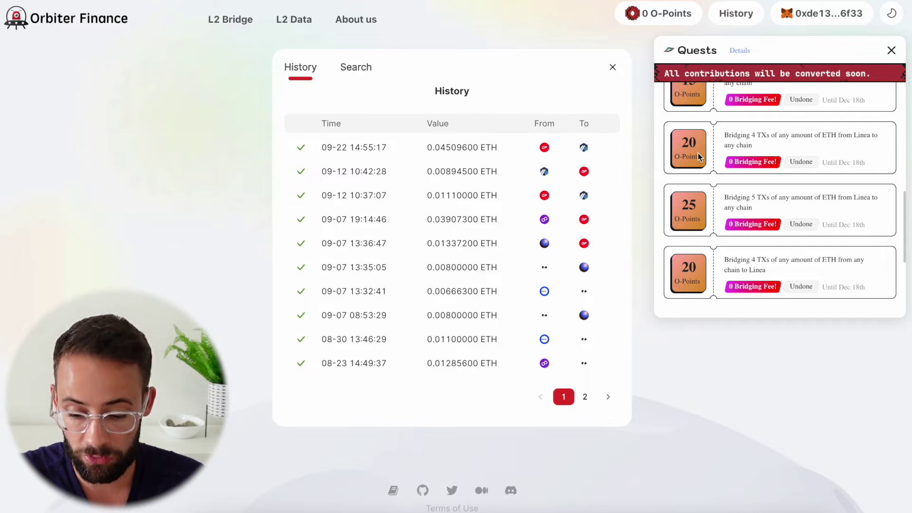
pyautogui.scroll(-2, 697, 153)
pyautogui.scroll(-1, 736, 229)
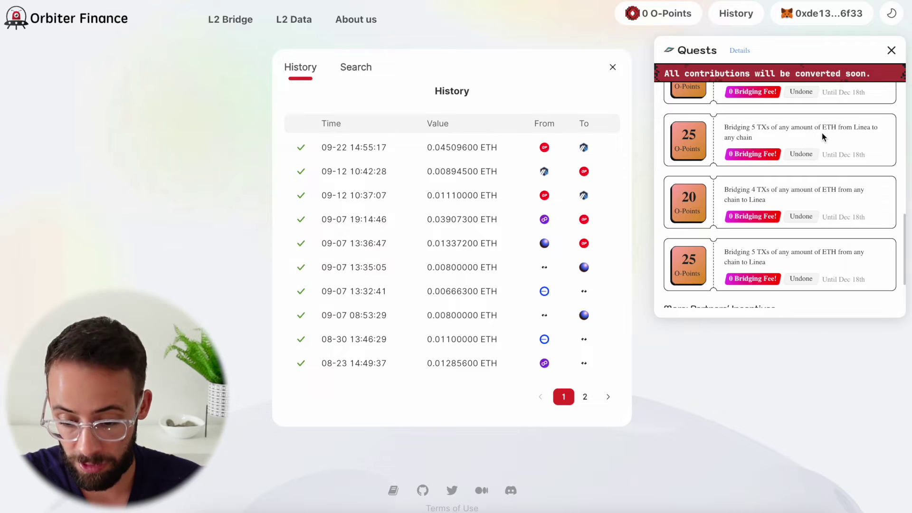
pyautogui.scroll(-1, 842, 129)
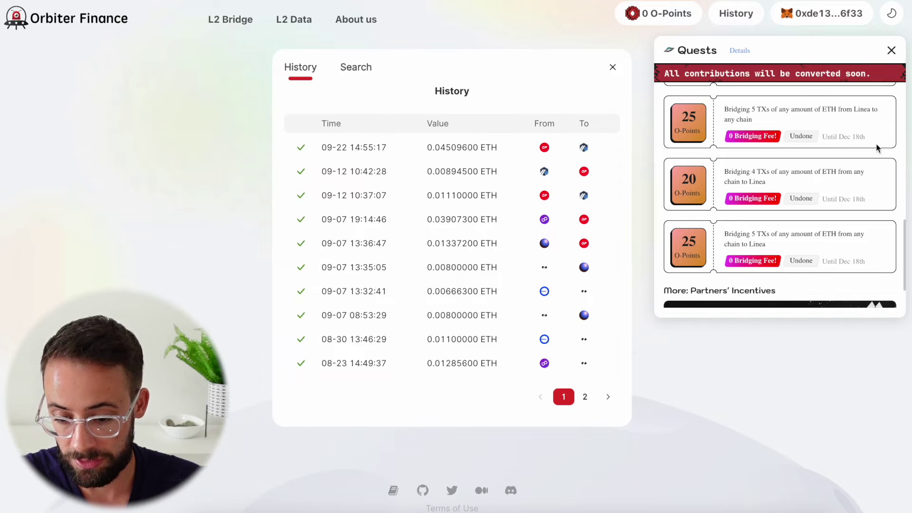
# Return to the L2 bridge and set the ETH transfer route from Polygon to Linea.
pyautogui.click(221, 21)
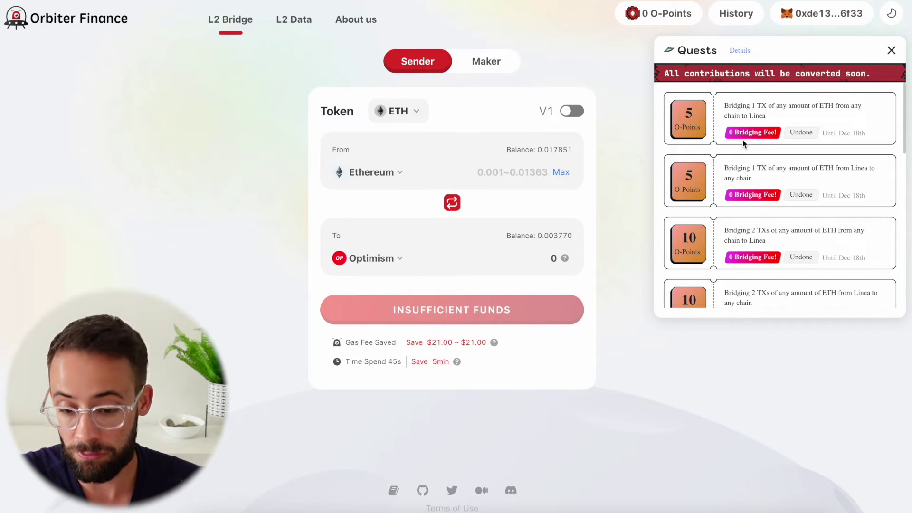
pyautogui.click(375, 257)
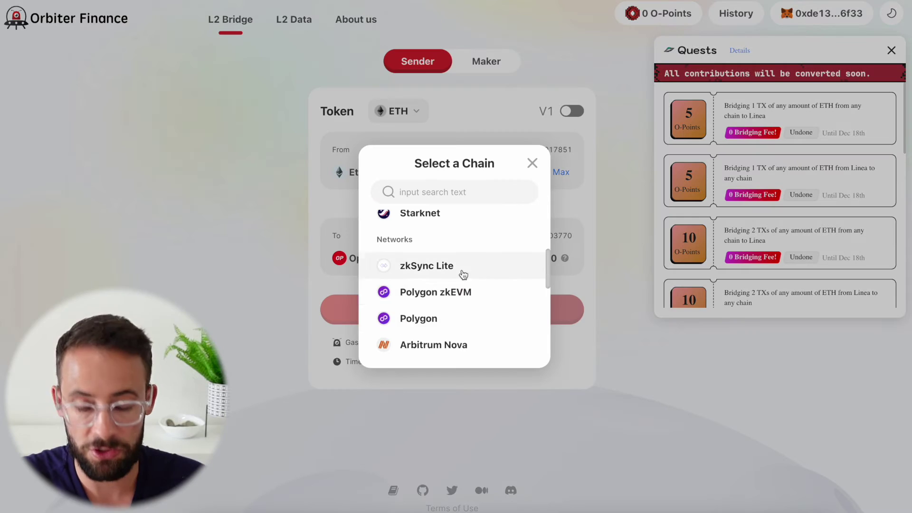
pyautogui.click(433, 319)
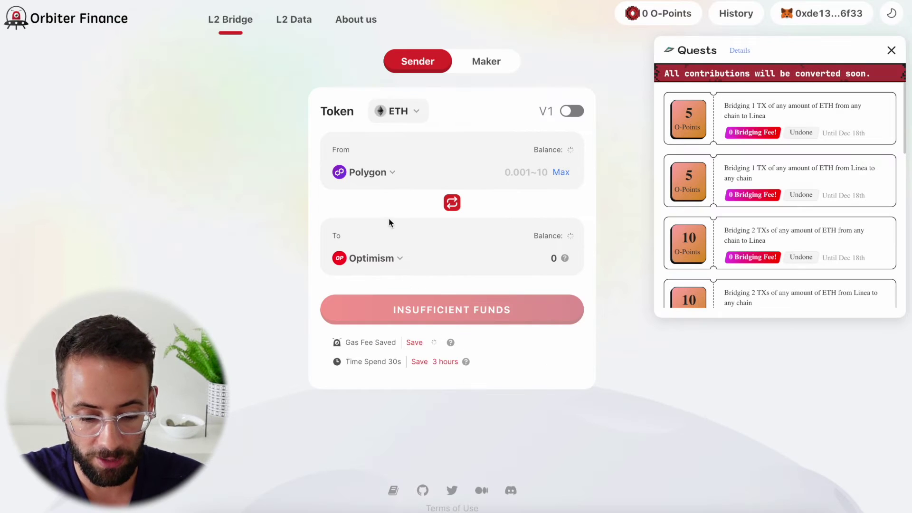
pyautogui.click(379, 259)
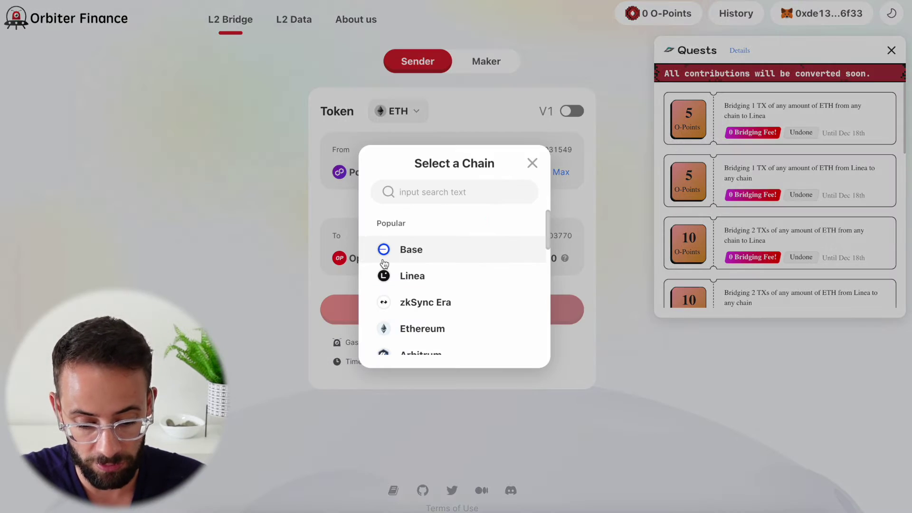
pyautogui.click(413, 279)
# Check the Linea quest requirements and set the amount to bridge from Polygon to 0.01 ETH.
pyautogui.scroll(-1, 778, 226)
pyautogui.scroll(-2, 778, 226)
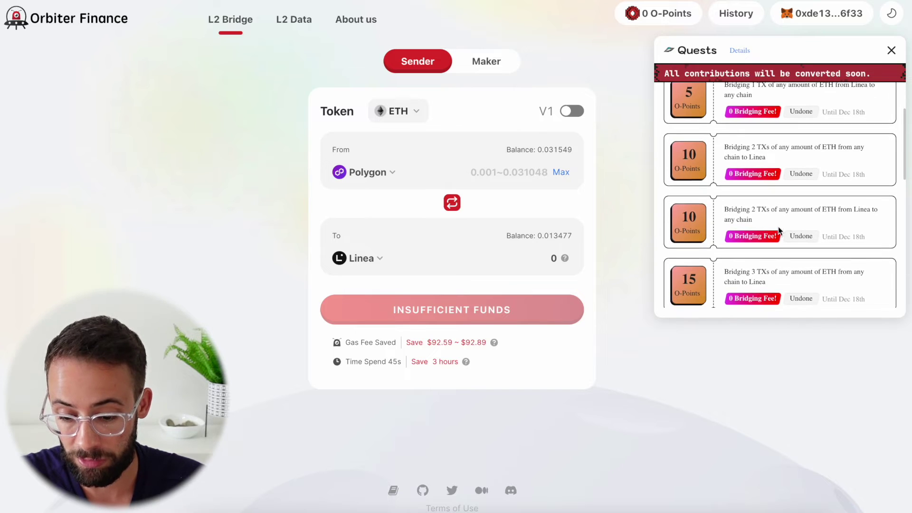
pyautogui.scroll(3, 758, 249)
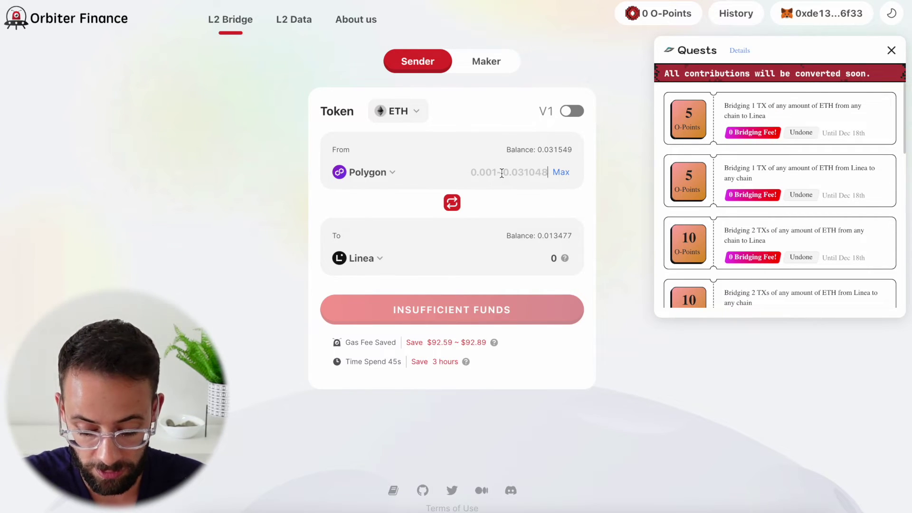
pyautogui.write('0.01')
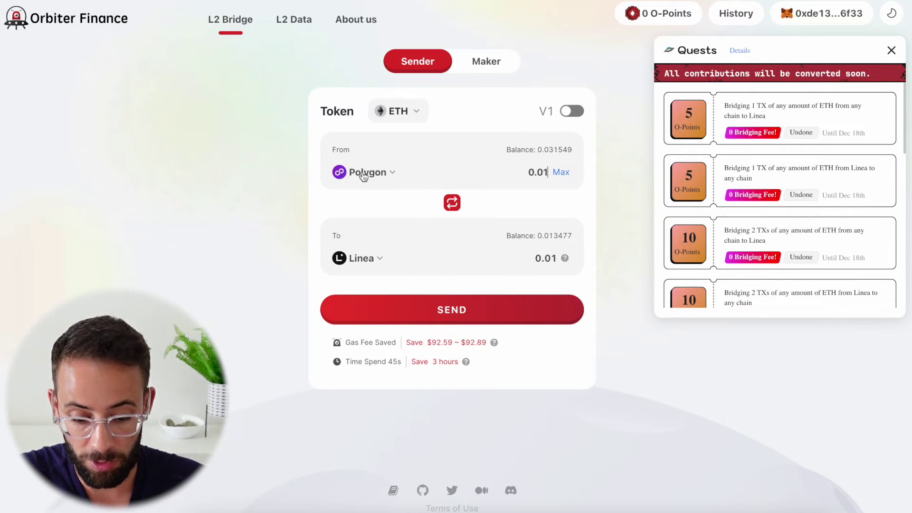
# Send the Polygon-to-Linea transfer, confirm its details and approve the transaction in the MetaMask wallet.
pyautogui.click(451, 311)
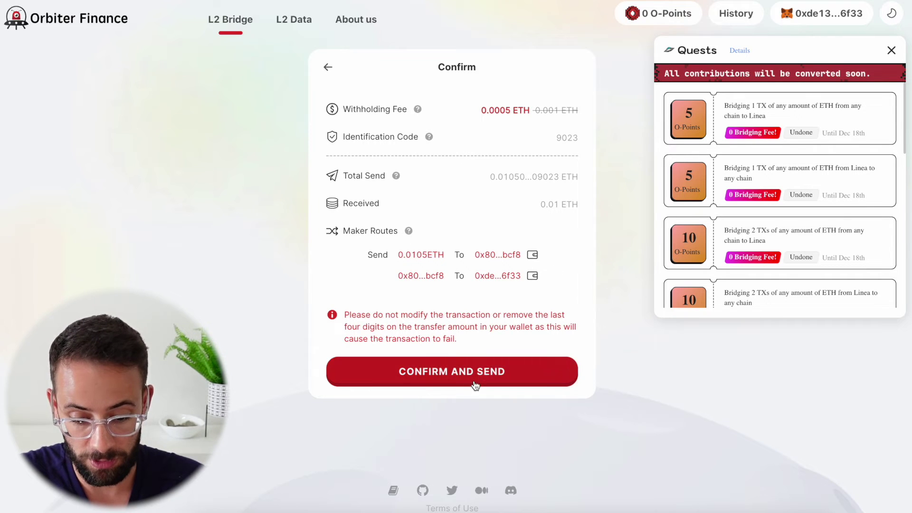
pyautogui.click(496, 375)
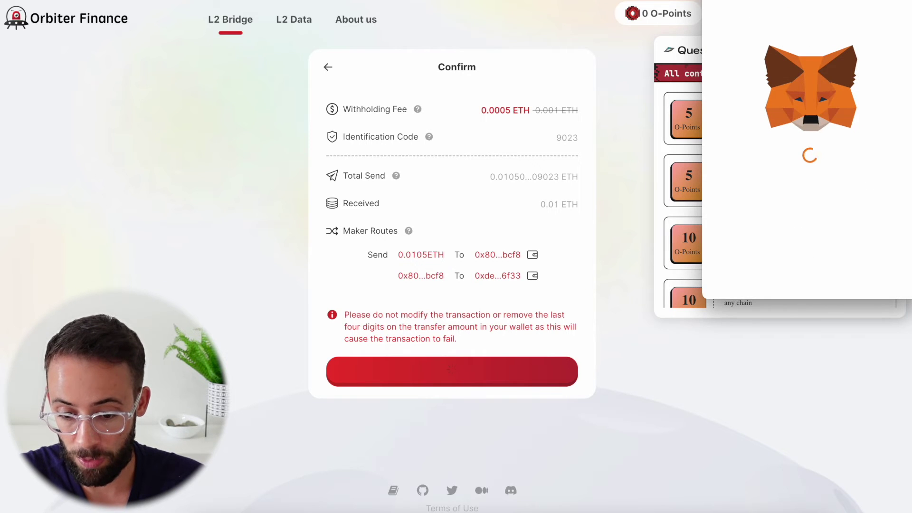
pyautogui.moveTo(763, 36); pyautogui.dragTo(191, 63)
pyautogui.scroll(-3, 269, 327)
pyautogui.click(245, 396)
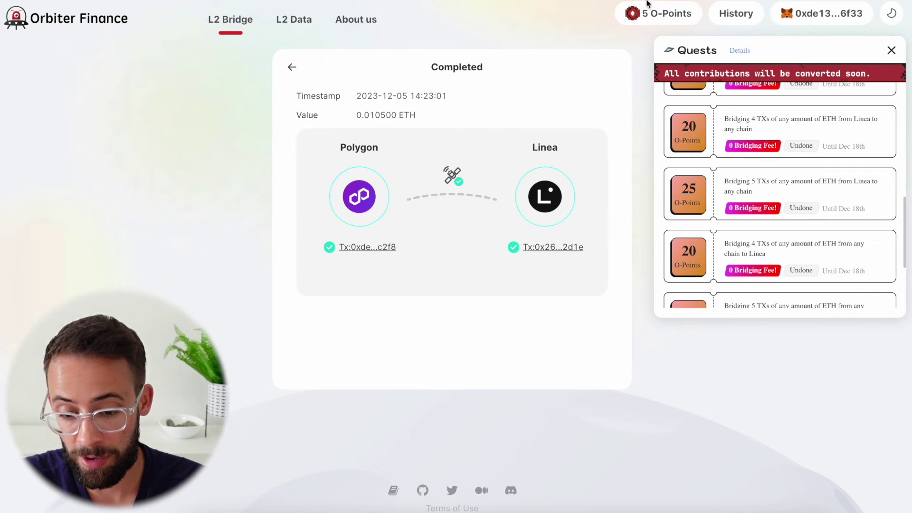
# Check the completion status of the Linea bridging quests after the completed transfer.
pyautogui.scroll(5, 777, 168)
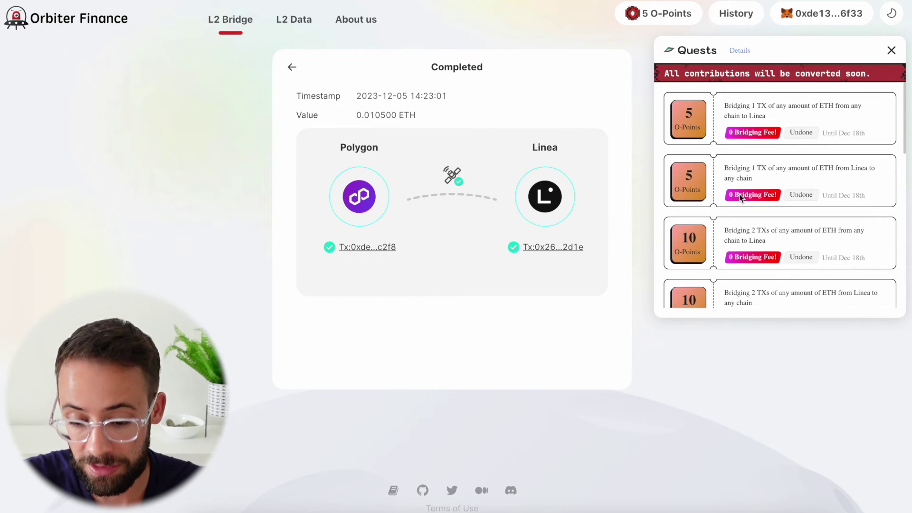
pyautogui.scroll(-2, 830, 197)
pyautogui.scroll(2, 830, 258)
pyautogui.scroll(-4, 716, 209)
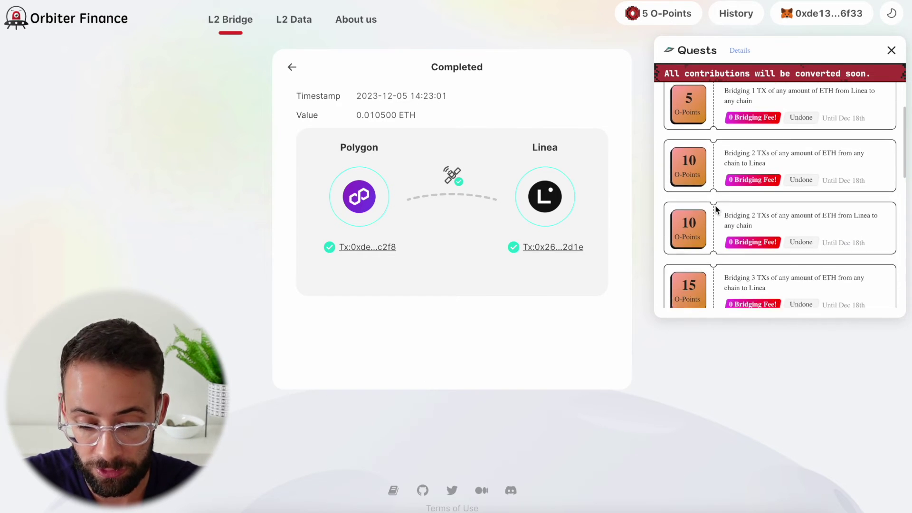
pyautogui.scroll(3, 715, 208)
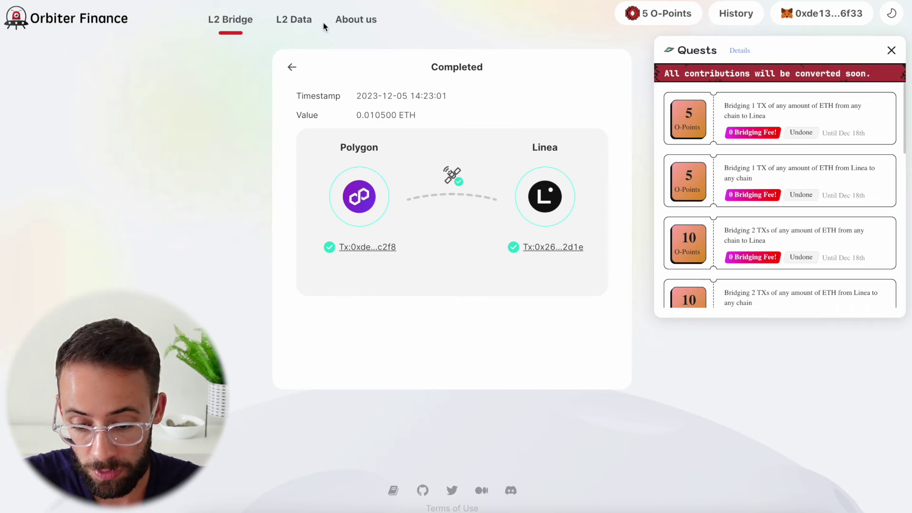
# Open the bridging history to view the latest transfer, and review the full Linea quest list and partner incentives.
pyautogui.click(735, 14)
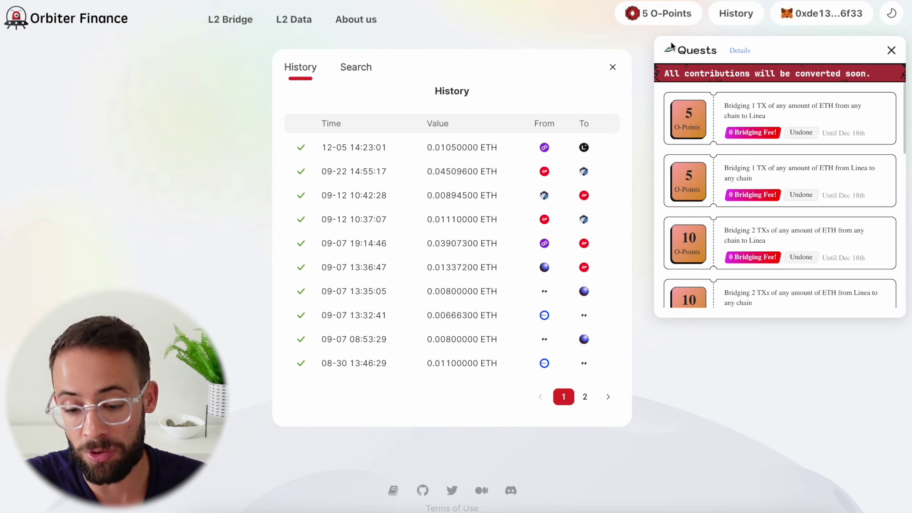
pyautogui.scroll(-1, 733, 156)
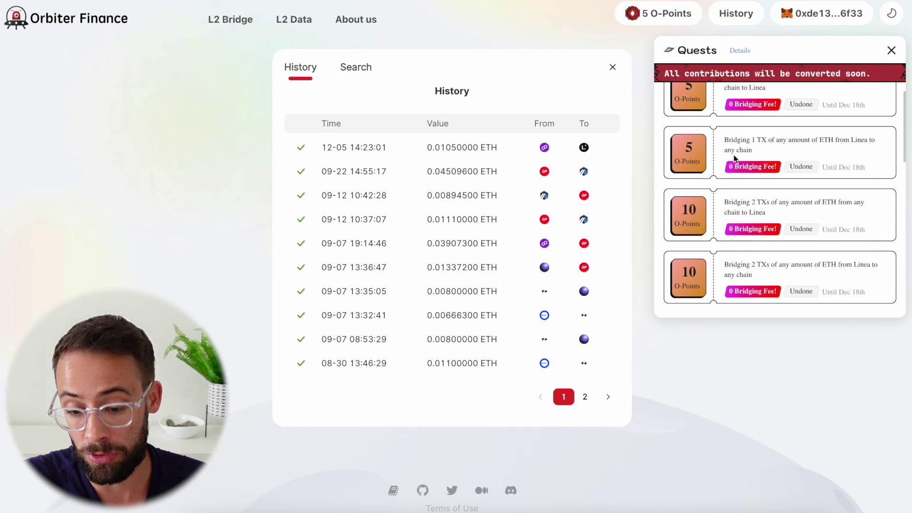
pyautogui.scroll(1, 733, 155)
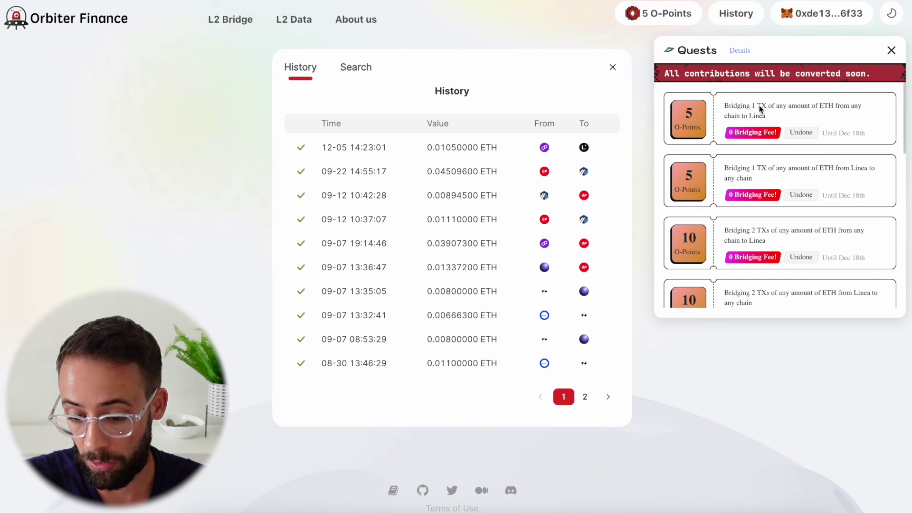
pyautogui.scroll(-10, 853, 230)
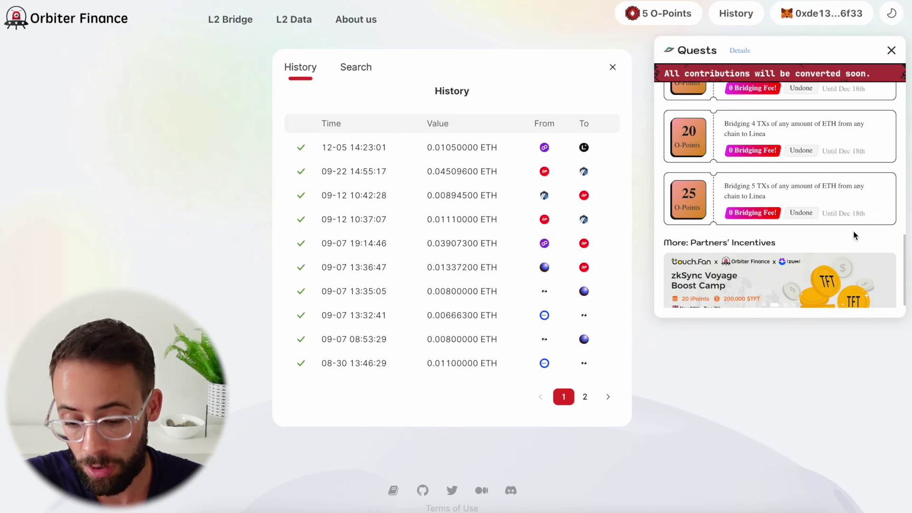
pyautogui.scroll(10, 853, 230)
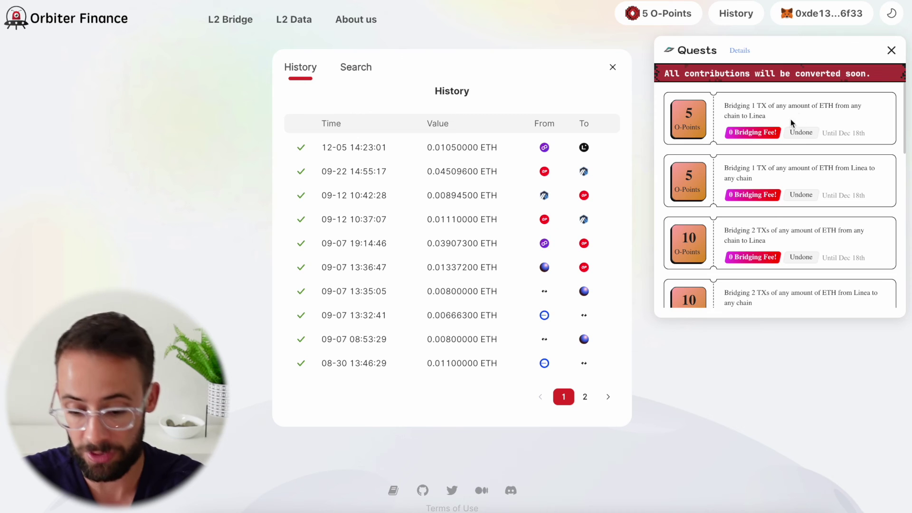
pyautogui.scroll(-3, 773, 216)
pyautogui.scroll(-2, 773, 211)
pyautogui.scroll(4, 773, 212)
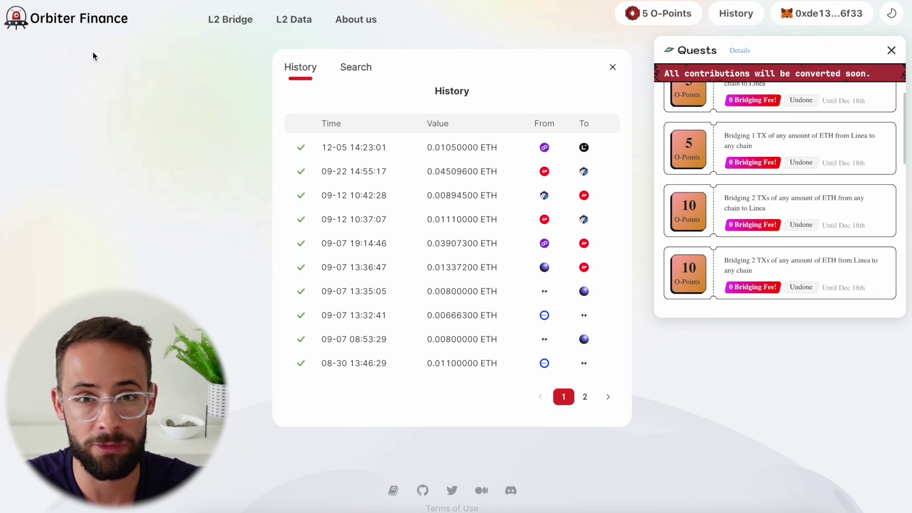
pyautogui.scroll(1, 750, 195)
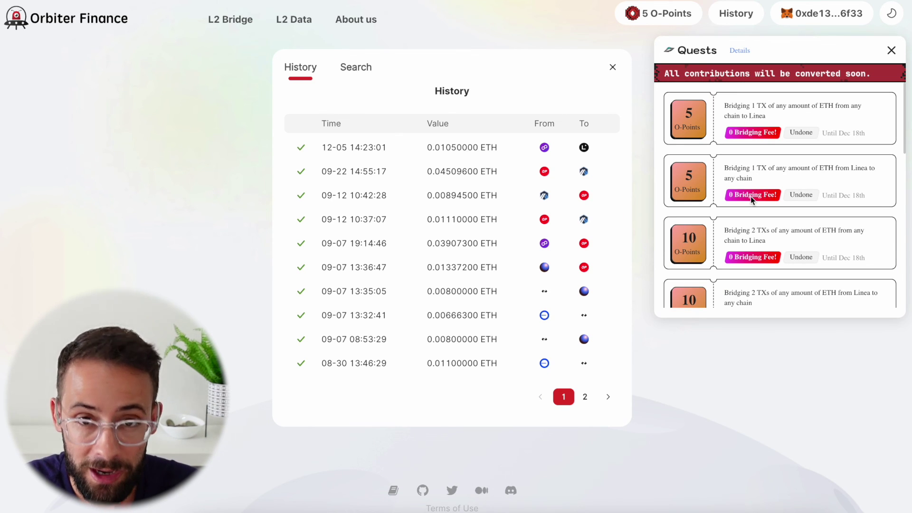